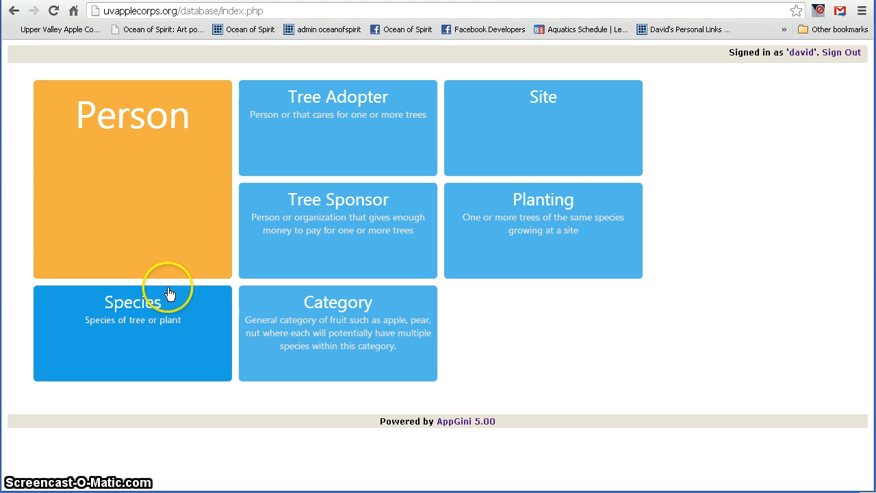
# - Open the Category table and view the Apple record together with its related species
pyautogui.click(324, 337)
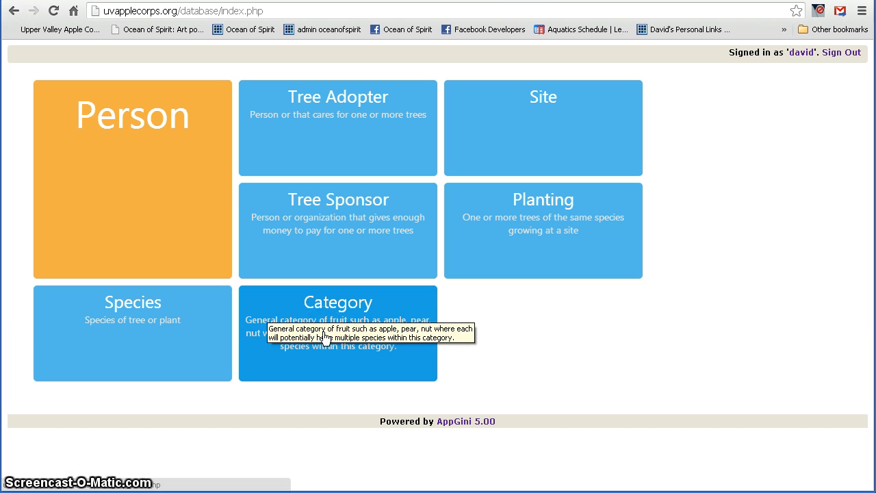
pyautogui.click(325, 336)
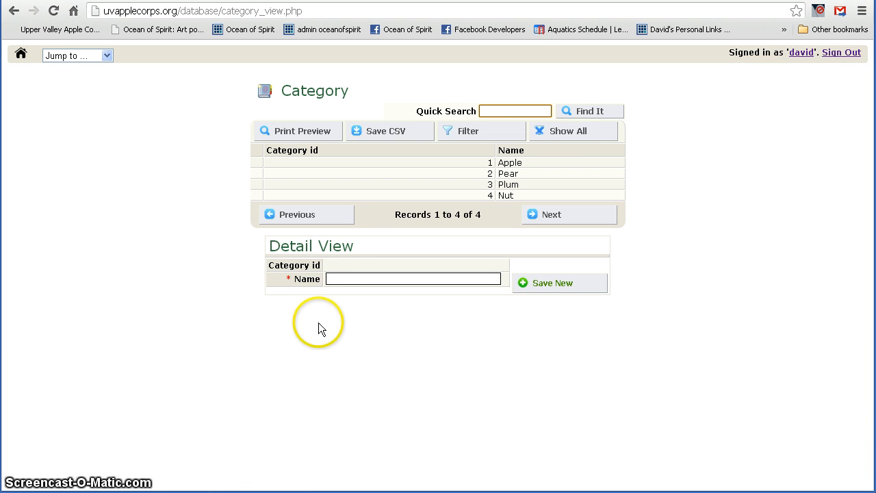
pyautogui.click(429, 170)
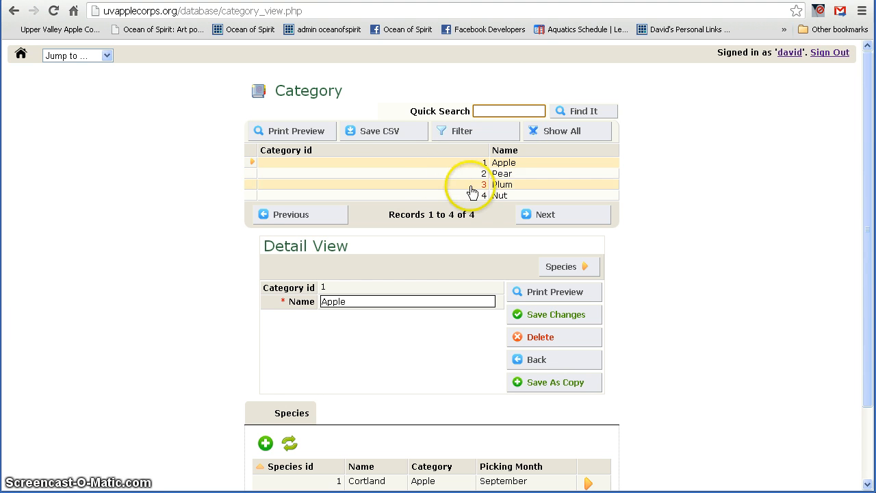
pyautogui.scroll(-3, 174, 313)
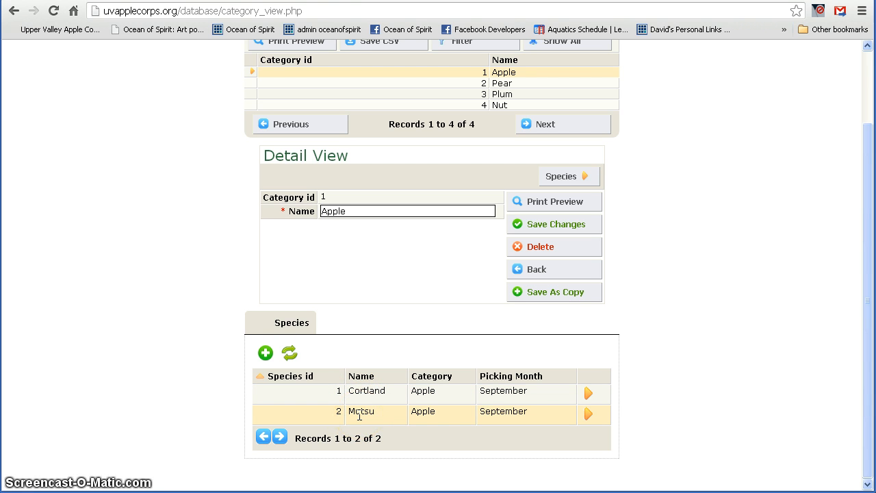
pyautogui.scroll(2, 358, 415)
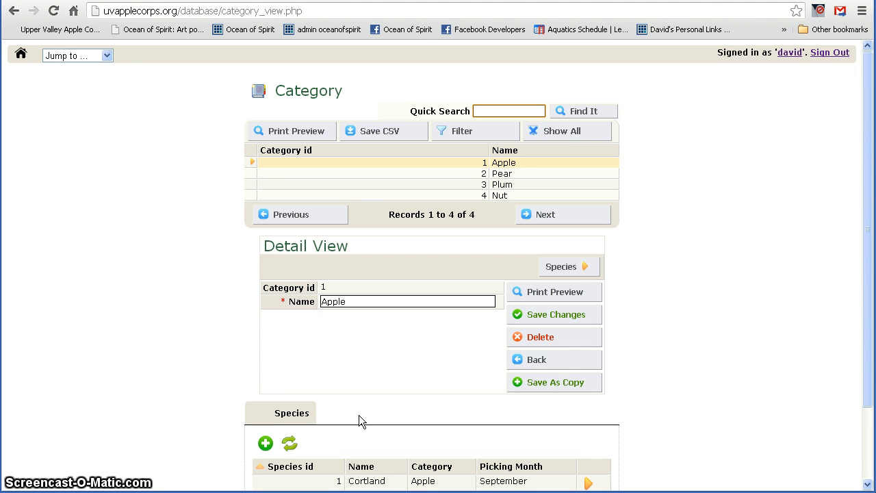
pyautogui.scroll(-1, 359, 421)
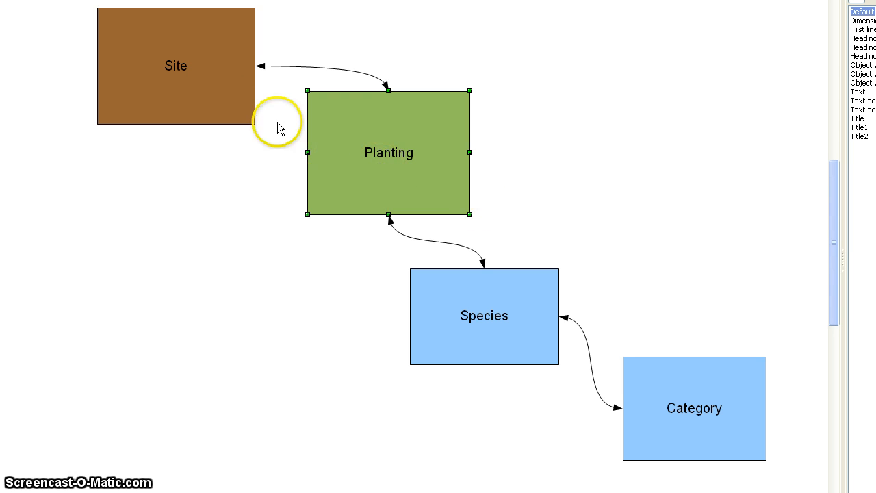
# - Select the Planting box in the relationship diagram and open the Planting table in the database
pyautogui.click(384, 172)
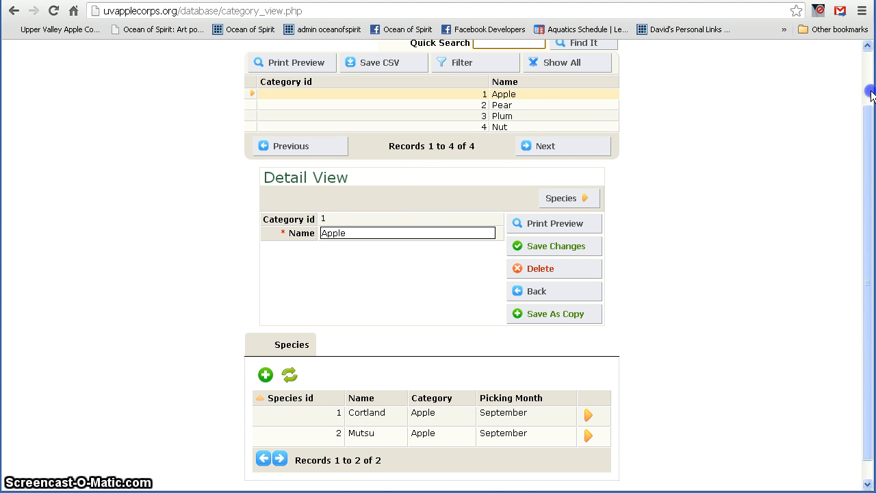
pyautogui.scroll(1, 864, 99)
pyautogui.click(106, 56)
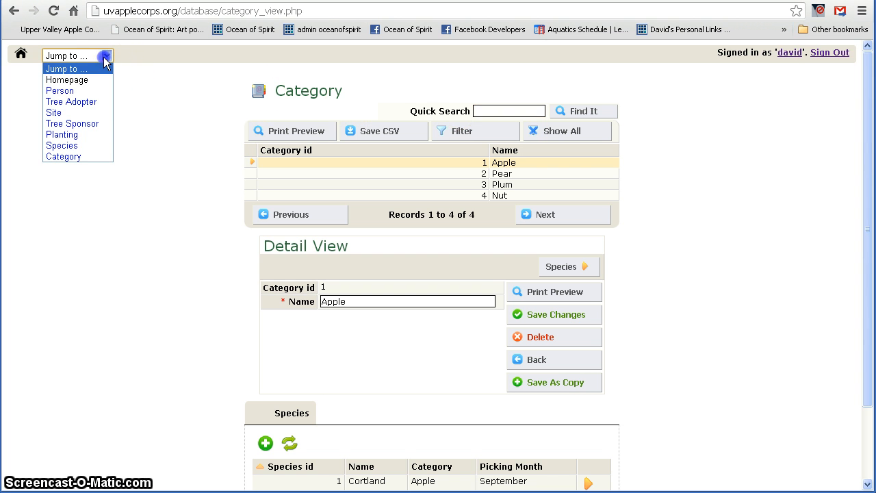
pyautogui.click(78, 135)
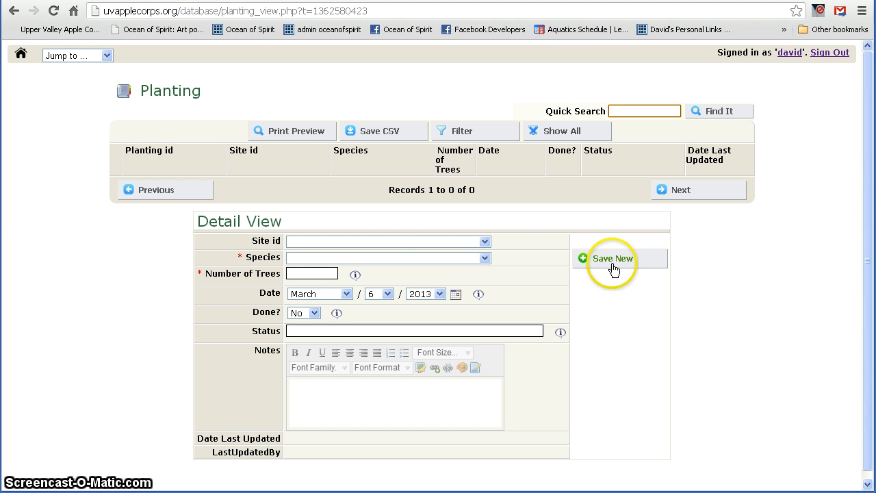
# - Fill in a new planting with the first listed property as site, Cortland Apple as species and 2 trees
pyautogui.click(299, 242)
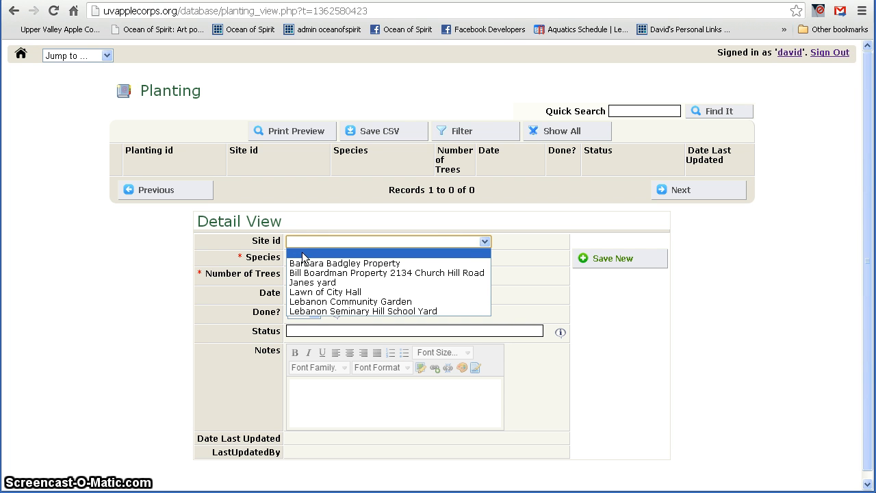
pyautogui.click(158, 252)
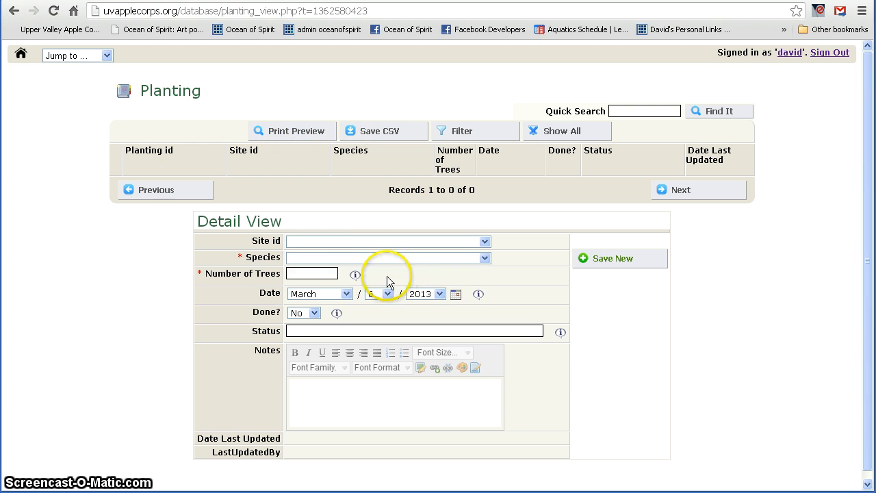
pyautogui.click(356, 241)
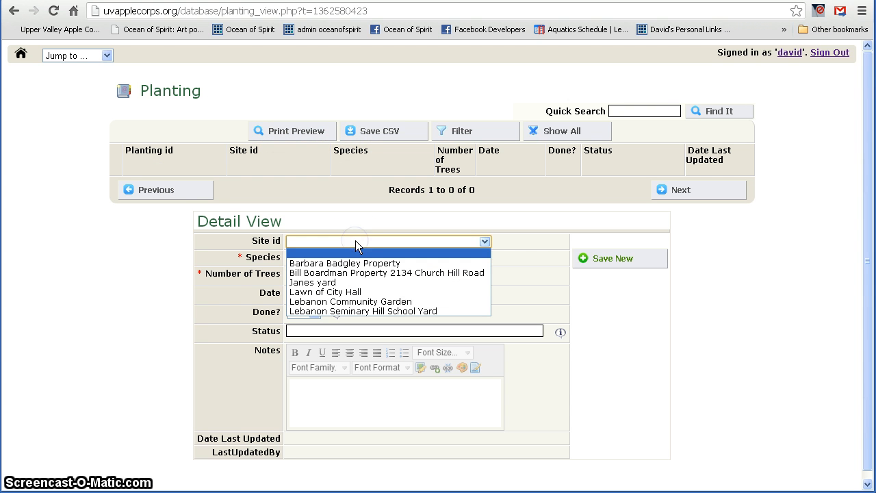
pyautogui.click(356, 263)
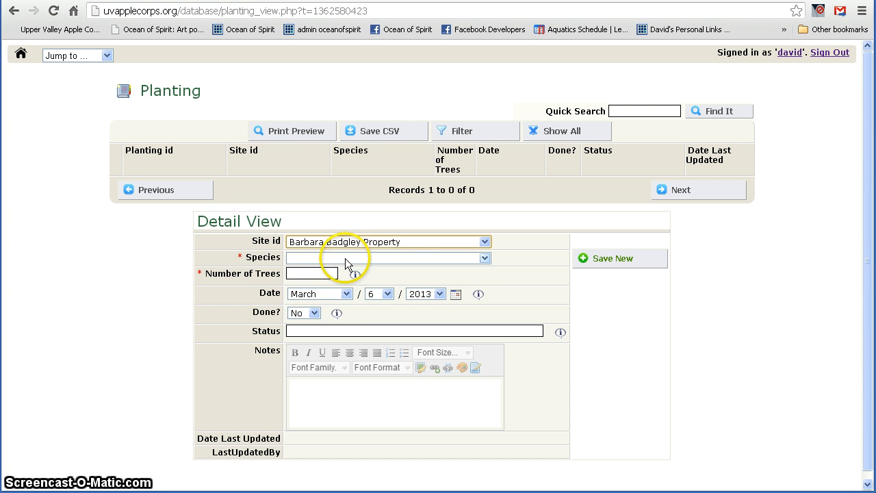
pyautogui.click(349, 259)
pyautogui.click(343, 279)
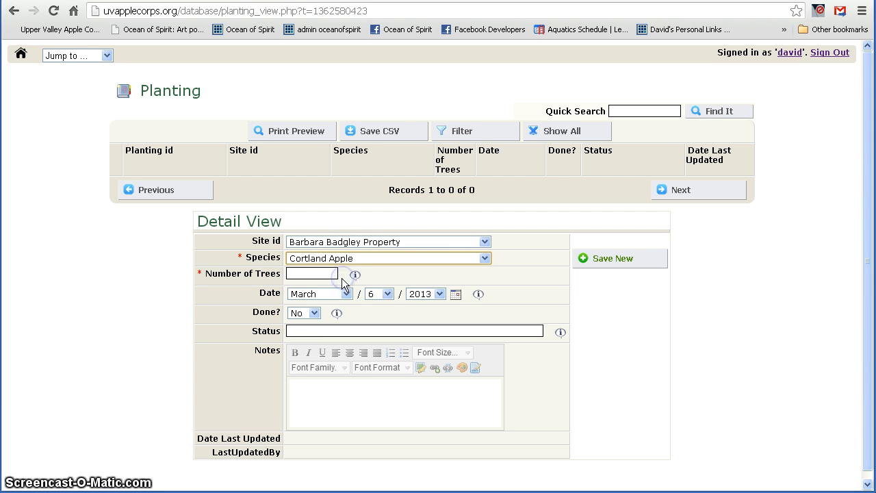
pyautogui.click(321, 273)
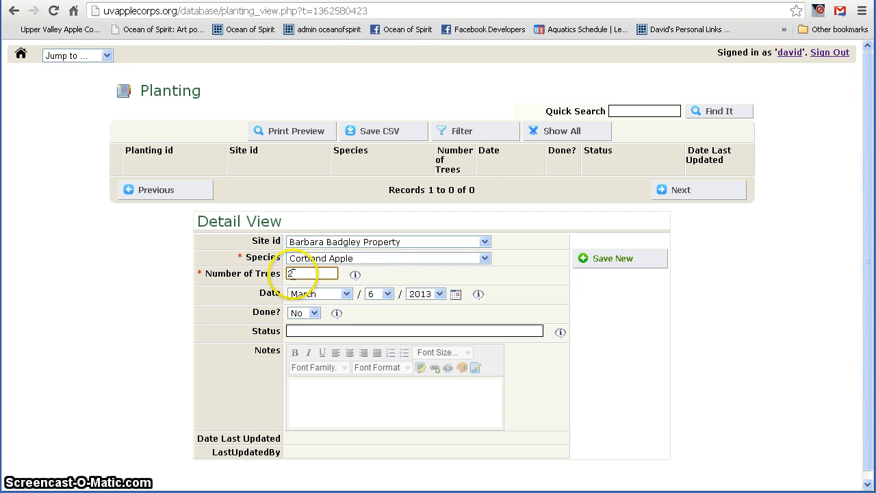
# - Switch the planting's Done? option to Yes and back to No, leaving the Status field active for entry
pyautogui.click(306, 318)
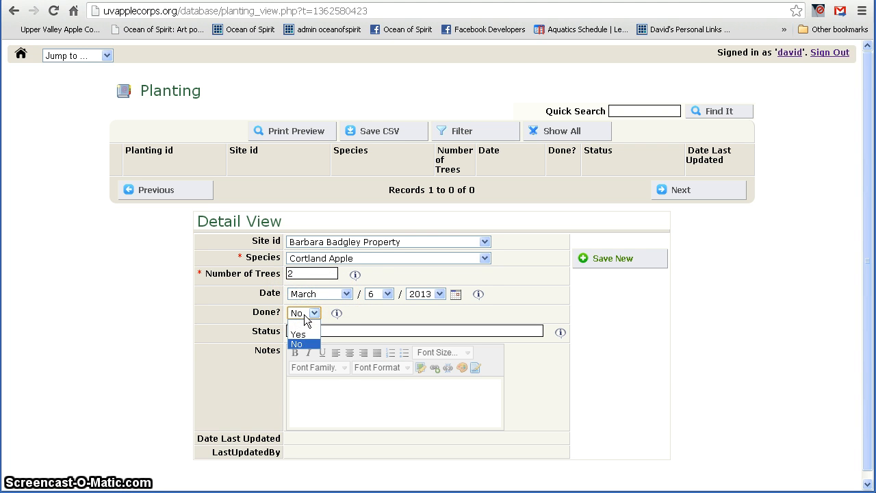
pyautogui.click(306, 320)
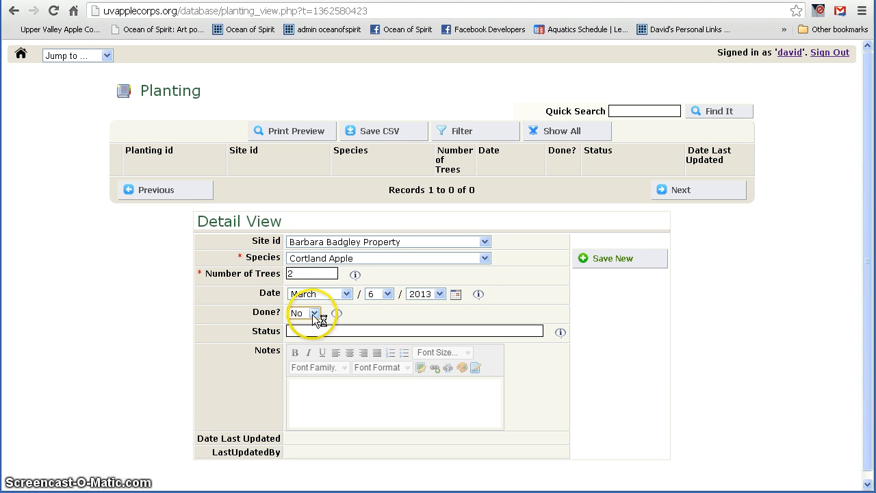
pyautogui.click(307, 315)
pyautogui.click(305, 334)
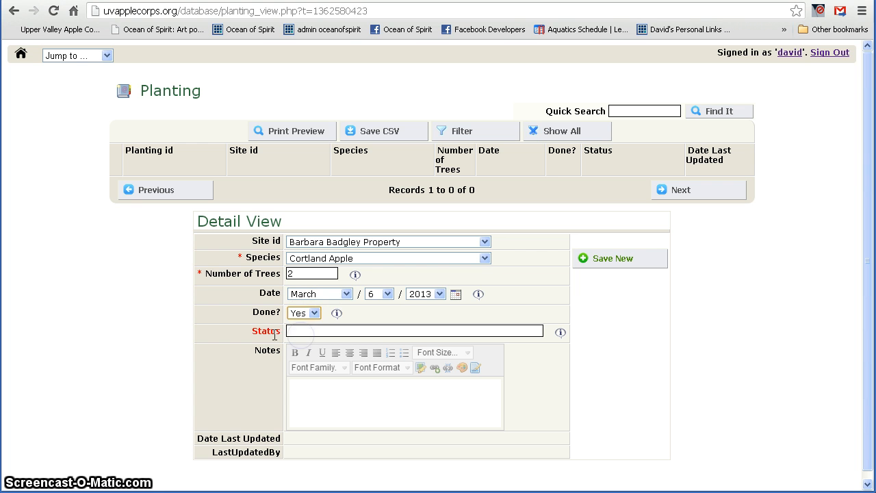
pyautogui.click(315, 317)
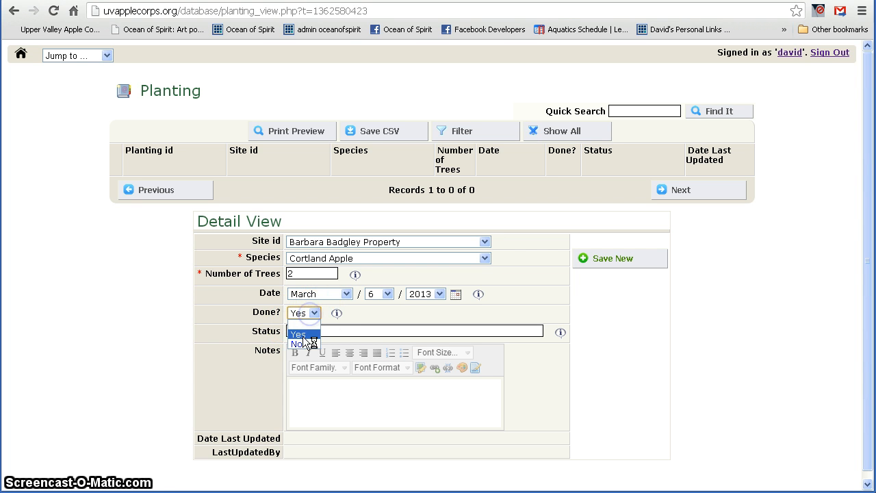
pyautogui.click(301, 336)
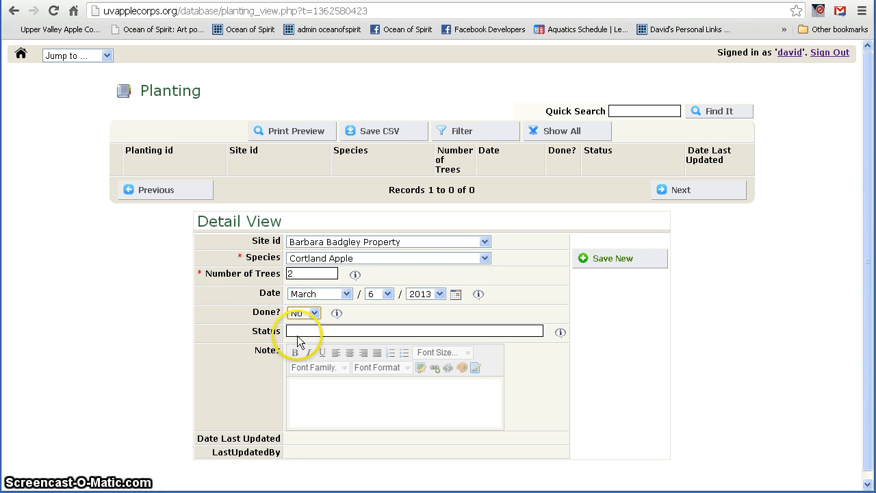
pyautogui.click(297, 332)
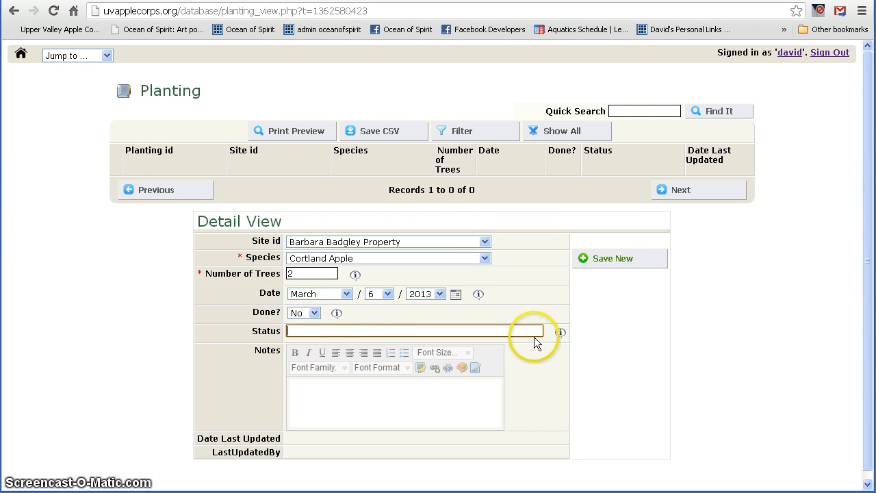
# - Read the help notes for the planting's Date and Status fields and close each one
pyautogui.click(478, 294)
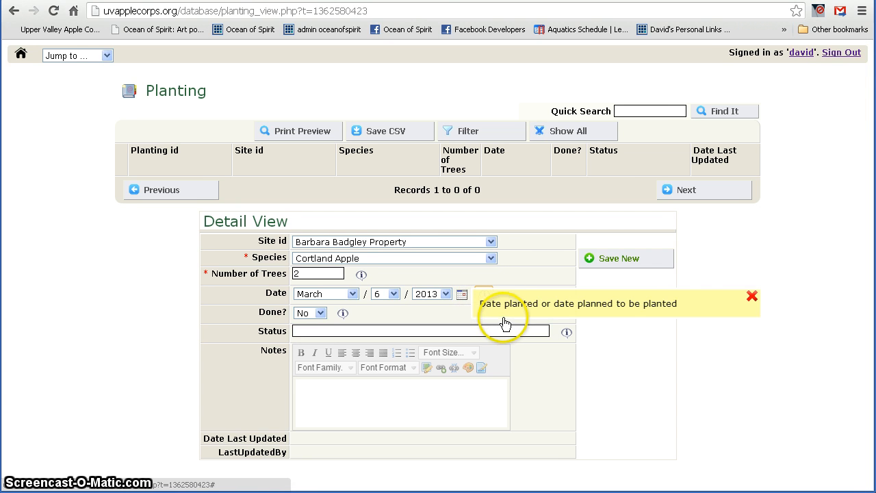
pyautogui.click(752, 299)
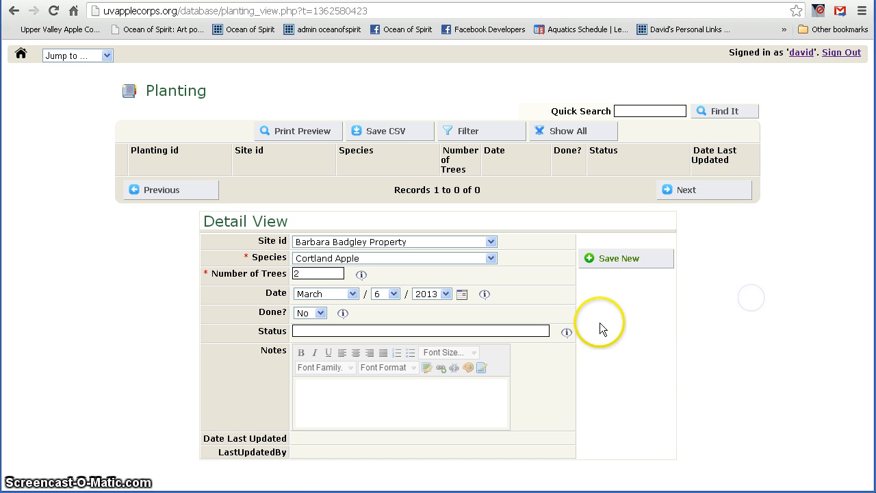
pyautogui.click(567, 334)
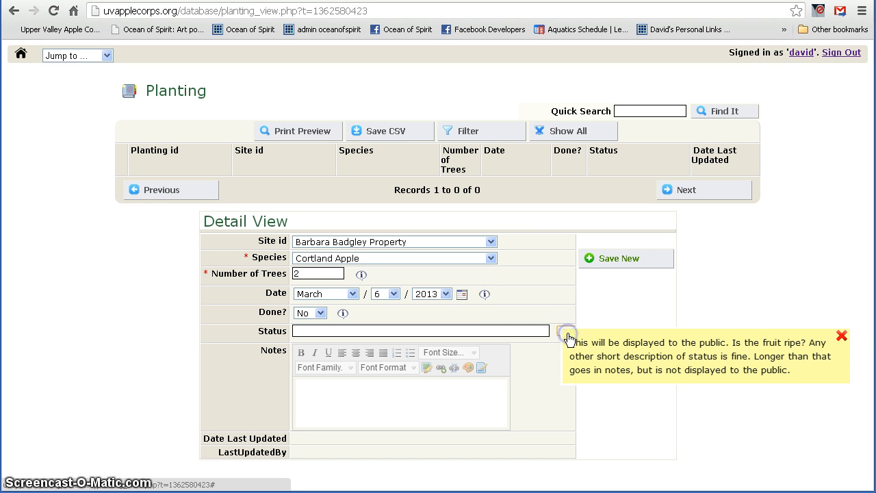
pyautogui.click(841, 336)
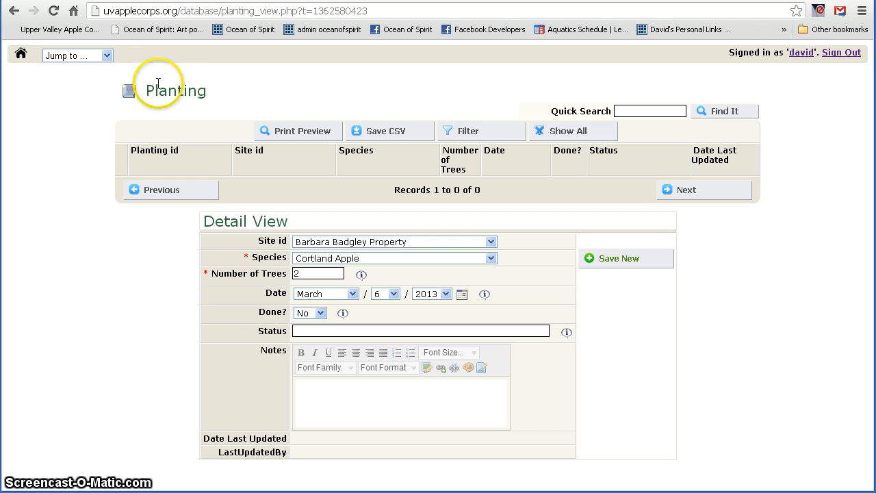
# - Open the Person table and show the record of the City of Lebanon contact on page 2
pyautogui.click(107, 58)
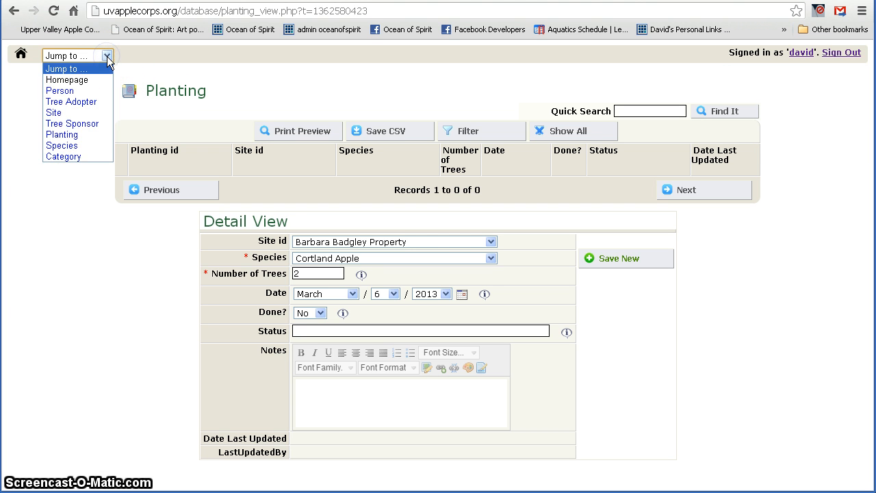
pyautogui.click(86, 90)
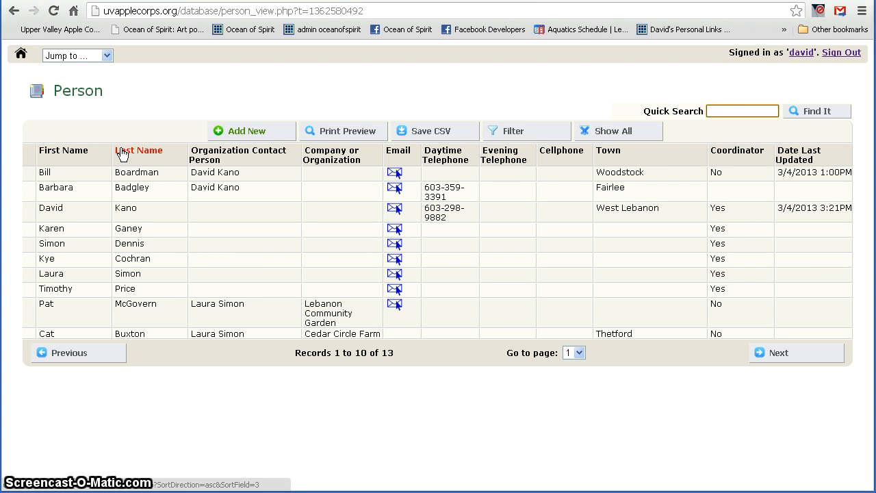
pyautogui.click(116, 176)
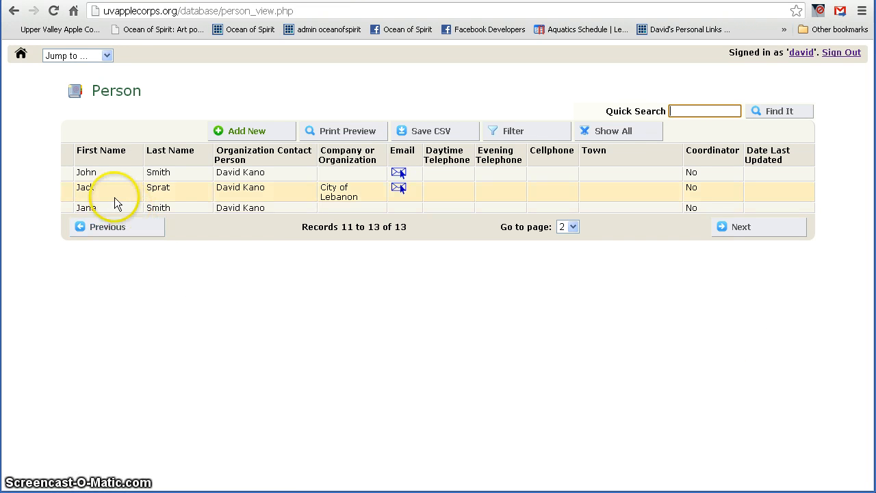
pyautogui.click(87, 195)
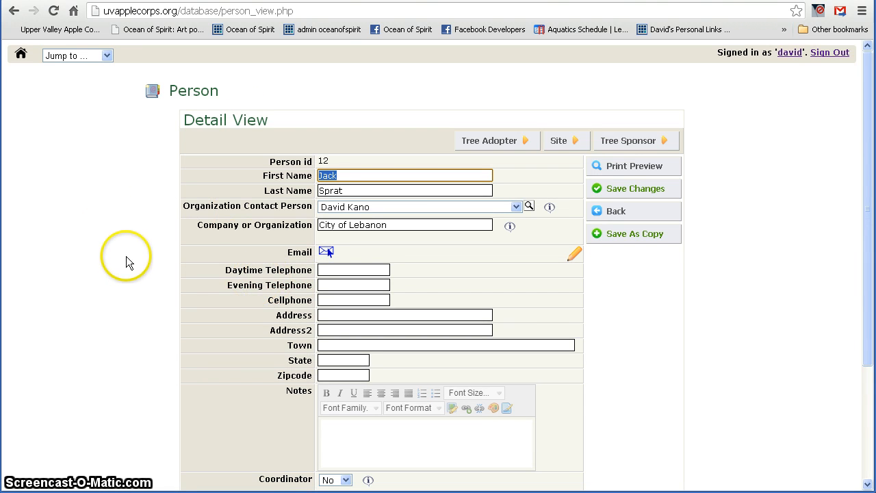
# - Check the City of Lebanon contact's related site and tree adopter records, and try the record's email link
pyautogui.scroll(-3, 124, 255)
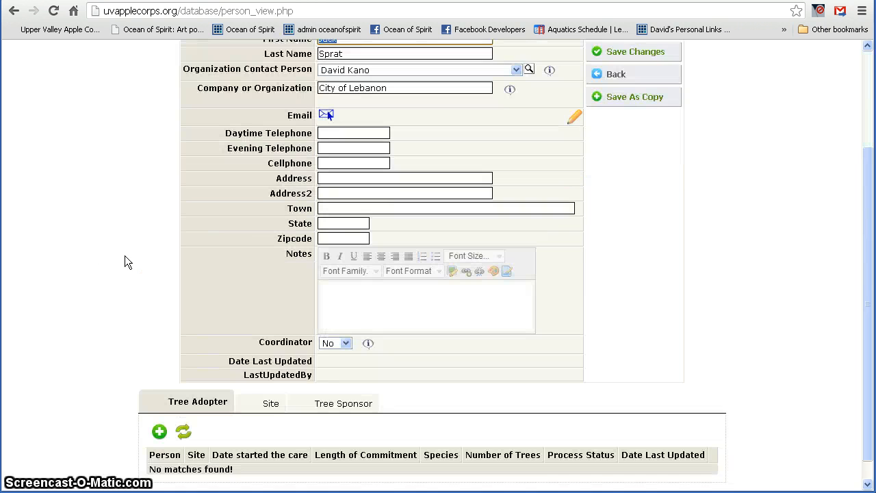
pyautogui.scroll(-1, 125, 256)
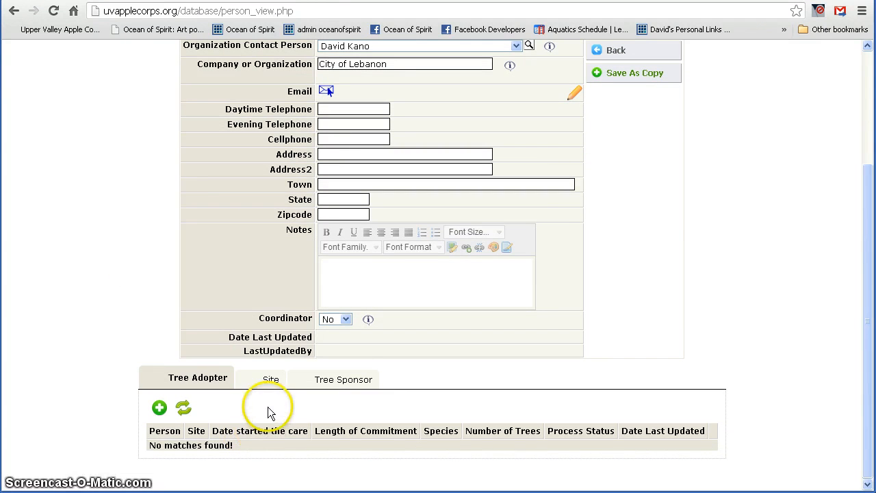
pyautogui.click(270, 380)
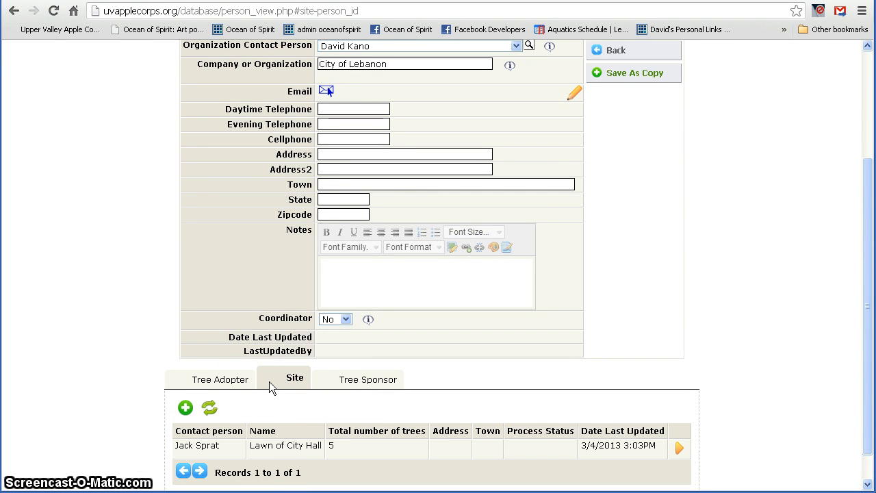
pyautogui.click(233, 381)
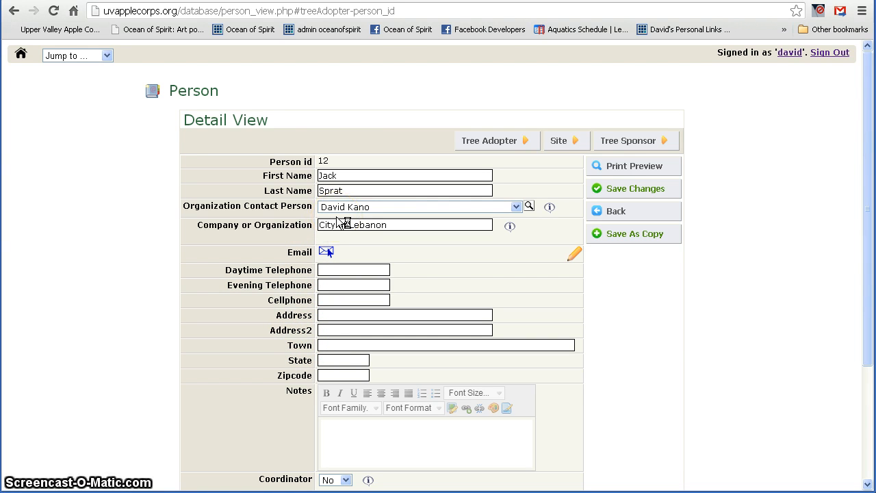
pyautogui.click(328, 252)
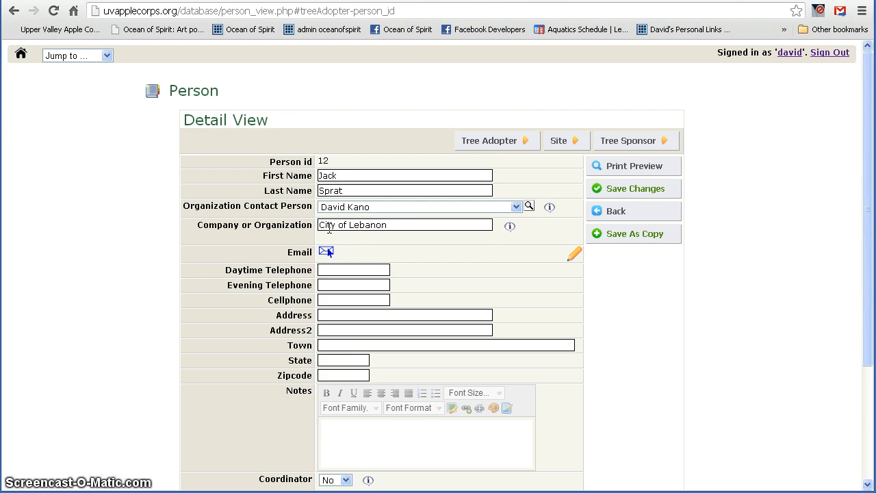
pyautogui.scroll(-3, 328, 229)
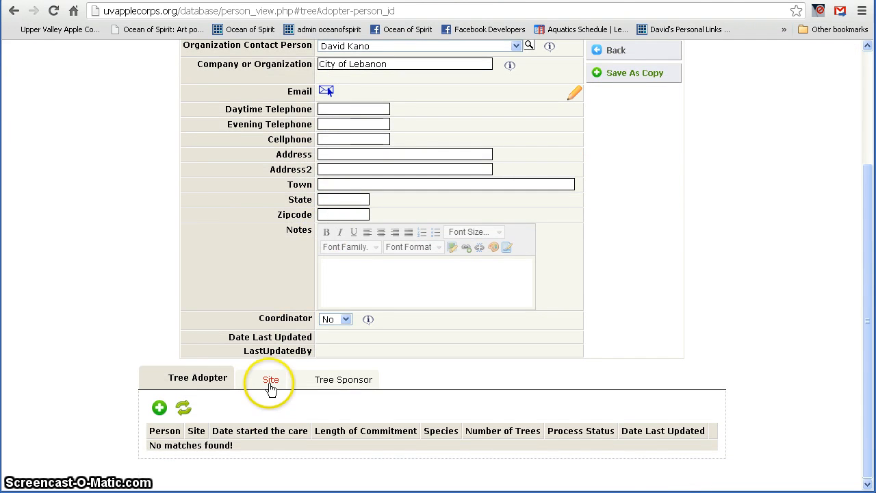
# - Open the Lawn of City Hall site record related to the contact, review its details and notes, and close it
pyautogui.click(271, 384)
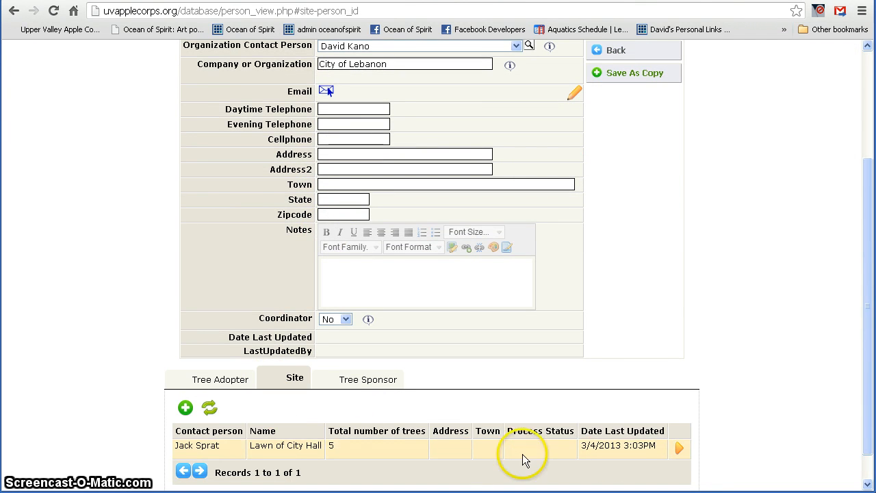
pyautogui.click(679, 451)
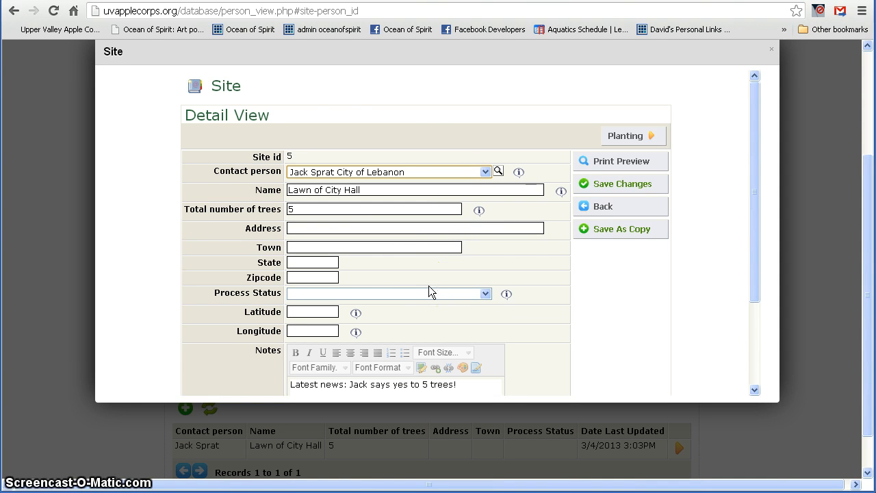
pyautogui.scroll(-2, 429, 285)
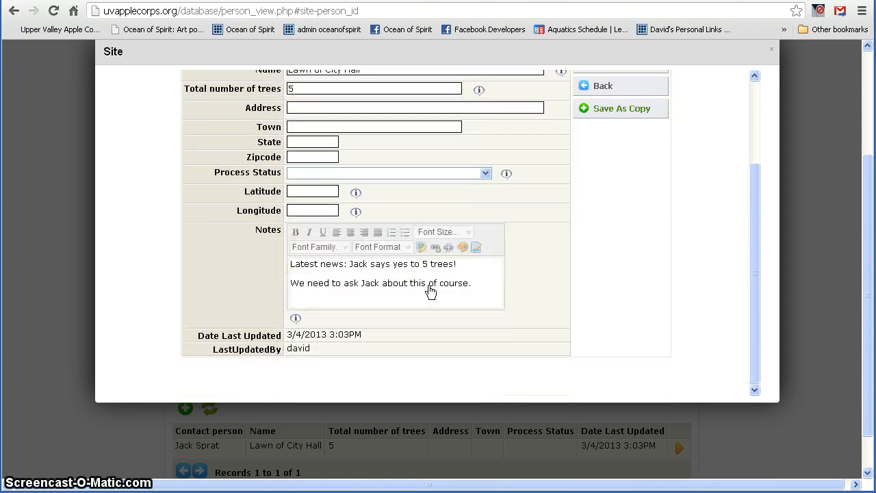
pyautogui.scroll(1, 430, 291)
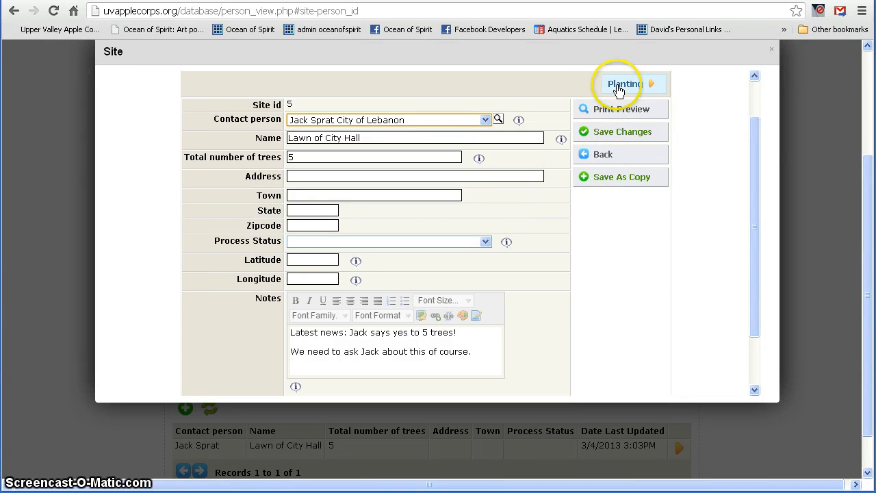
pyautogui.click(772, 48)
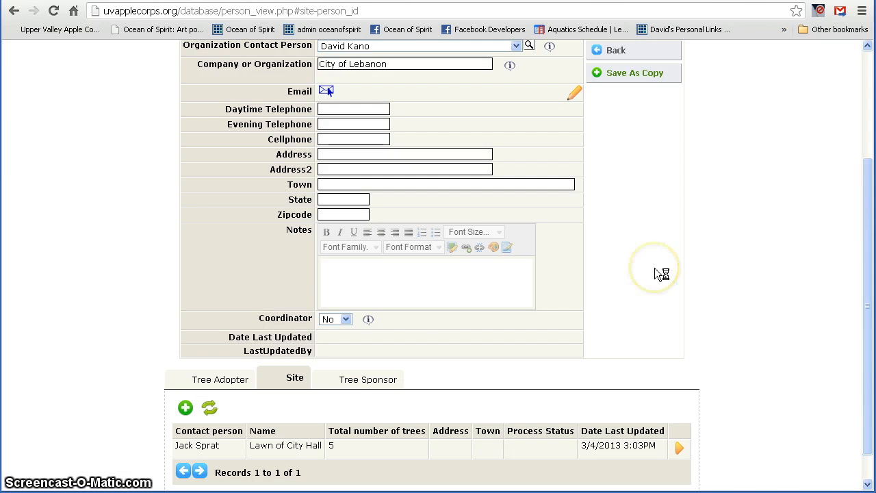
# - Read the help note for the contact's Company or Organization field and close it
pyautogui.scroll(2, 654, 268)
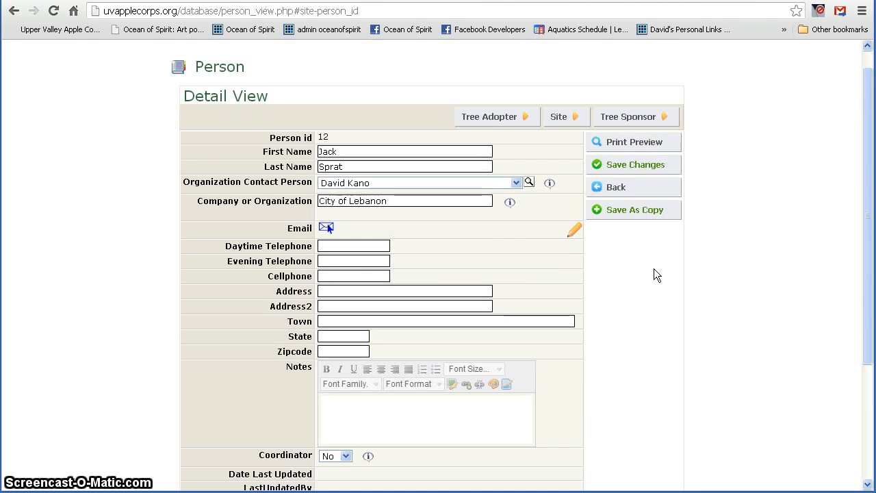
pyautogui.click(582, 272)
pyautogui.click(436, 236)
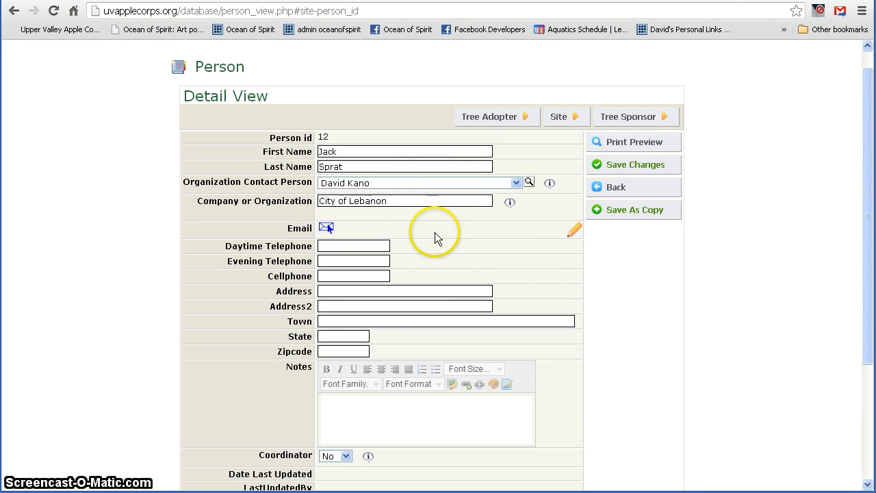
pyautogui.click(419, 201)
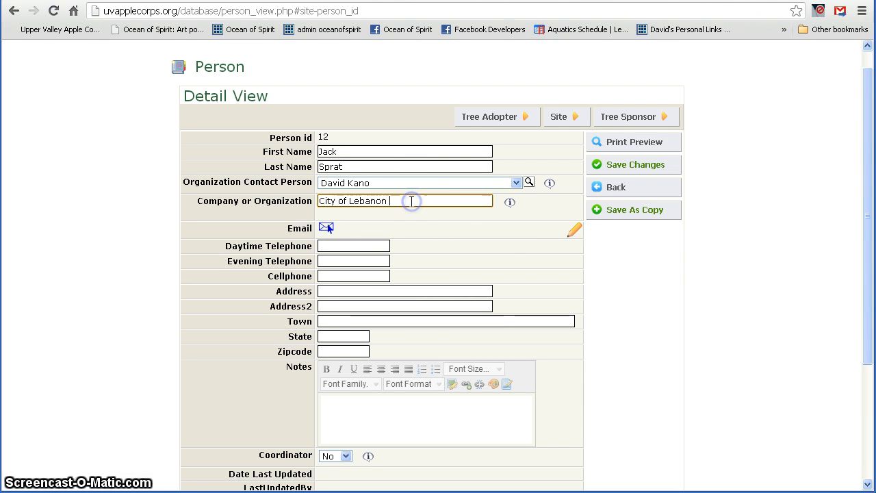
pyautogui.click(509, 202)
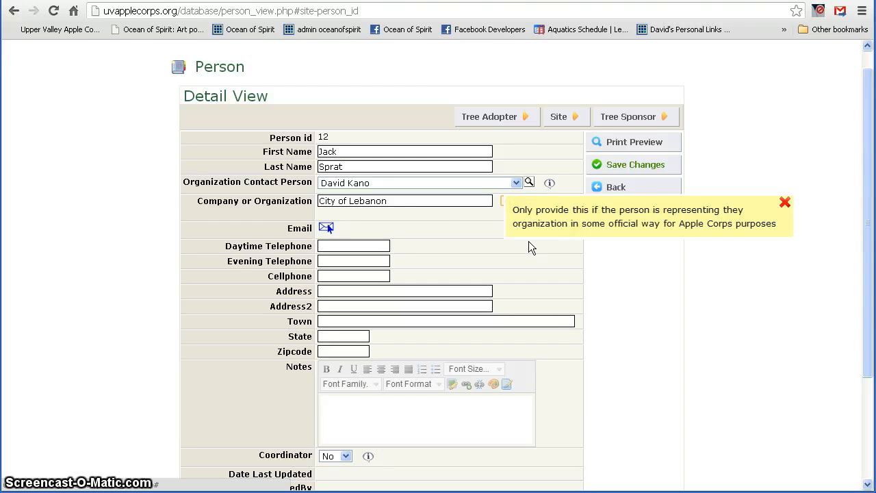
pyautogui.click(318, 218)
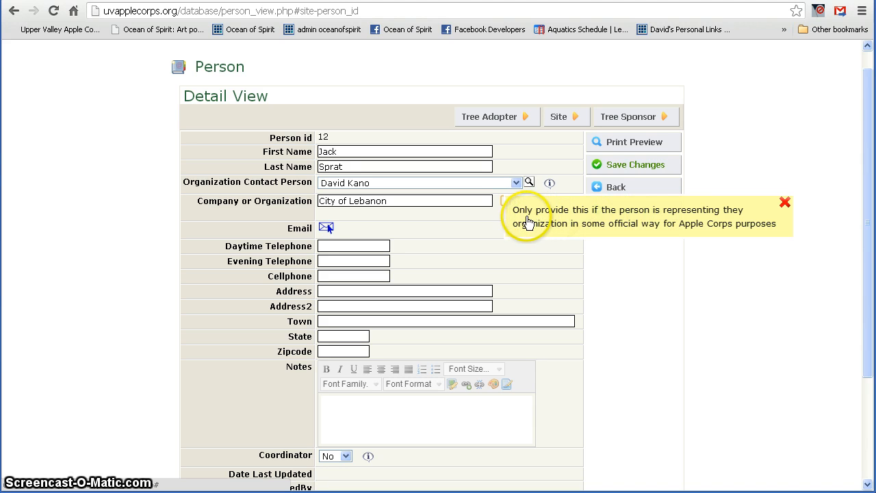
pyautogui.click(785, 206)
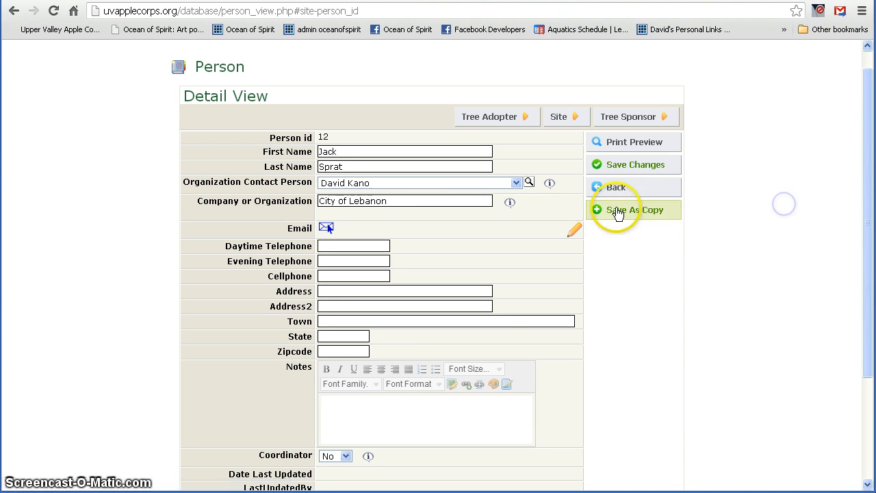
# - Change the contact's Company or Organization entry to "Lebanon City Manager"
pyautogui.click(413, 200)
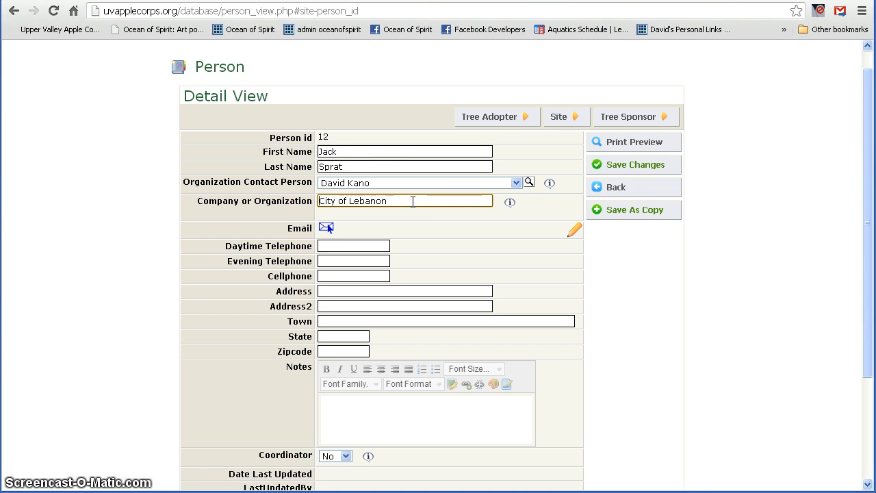
pyautogui.press('Home')
pyautogui.write('Tow')
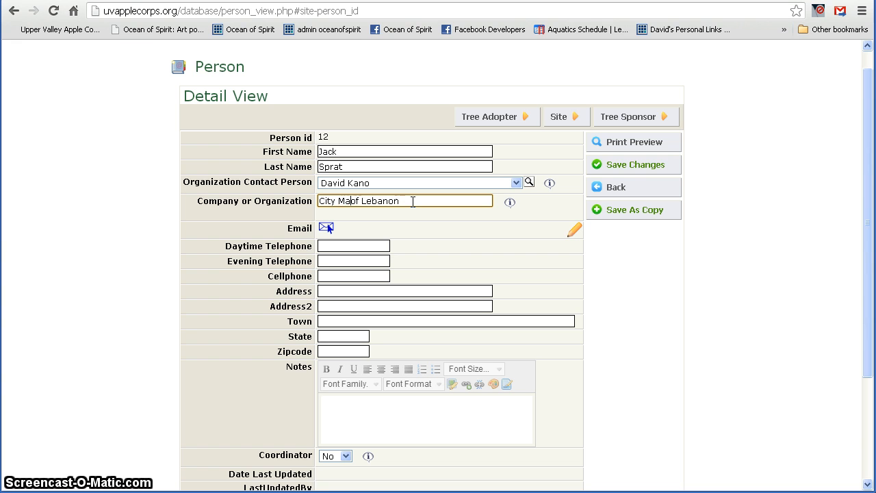
pyautogui.write('er')
pyautogui.press('Delete')
pyautogui.press('Delete')
pyautogui.press('Delete')
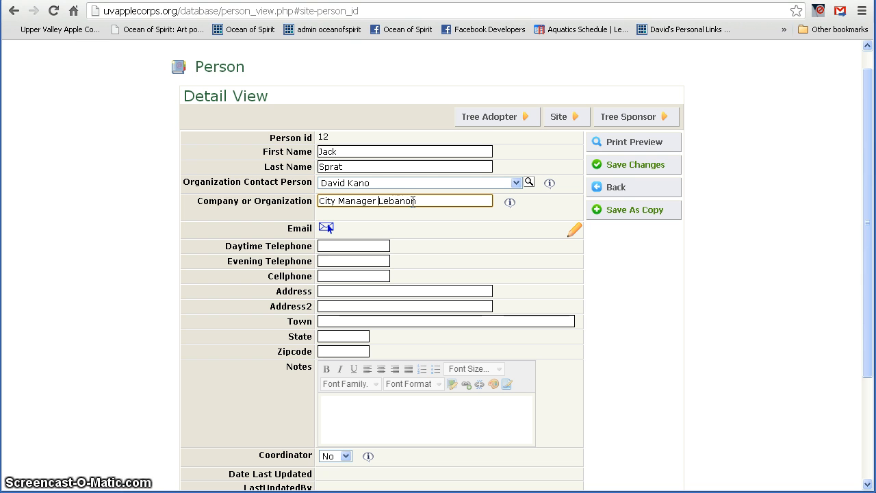
pyautogui.doubleClick(413, 201)
pyautogui.press('Delete')
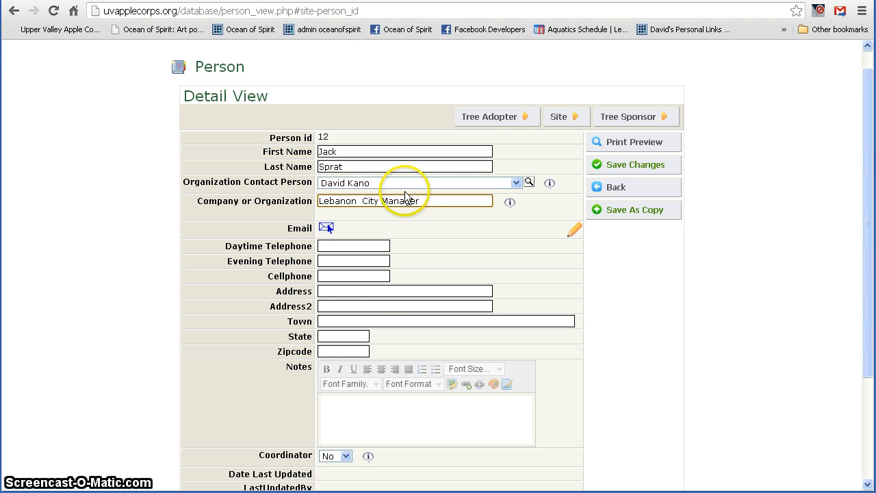
pyautogui.press('BackSpace')
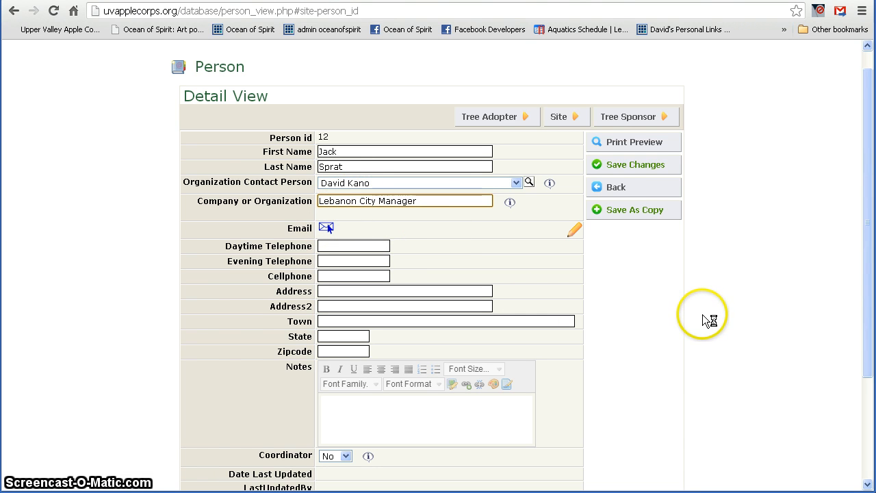
# - Reopen the related Lawn of City Hall site record, check its contact person and notes, and close it
pyautogui.scroll(-2, 703, 315)
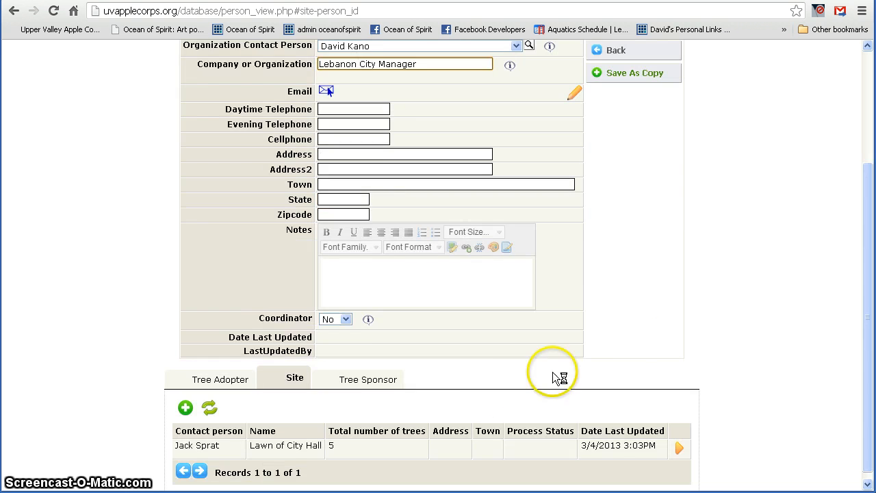
pyautogui.click(676, 449)
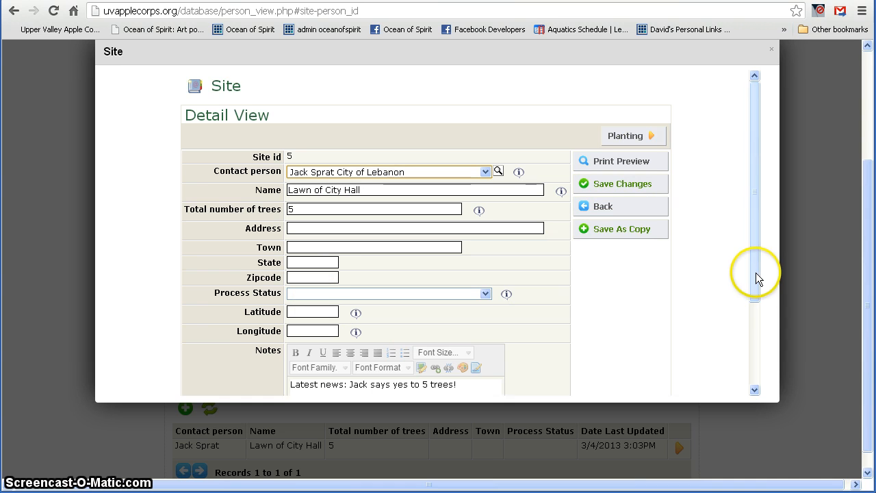
pyautogui.moveTo(756, 273); pyautogui.dragTo(744, 310)
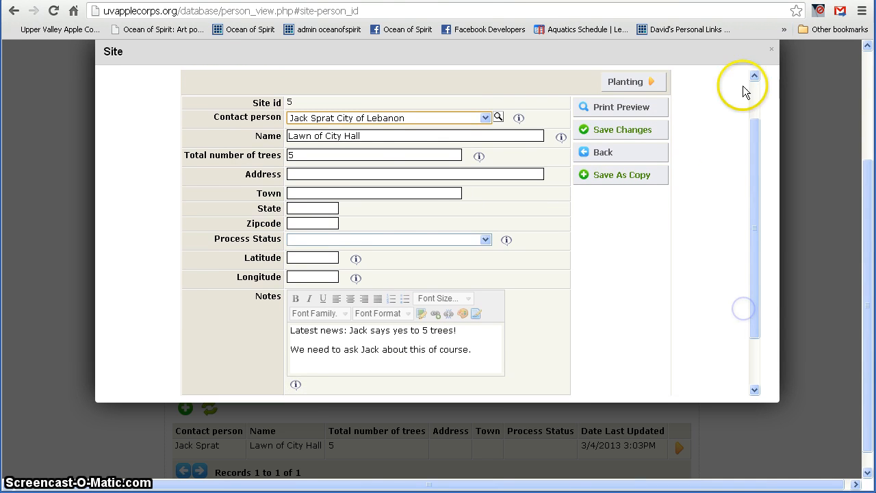
pyautogui.click(771, 49)
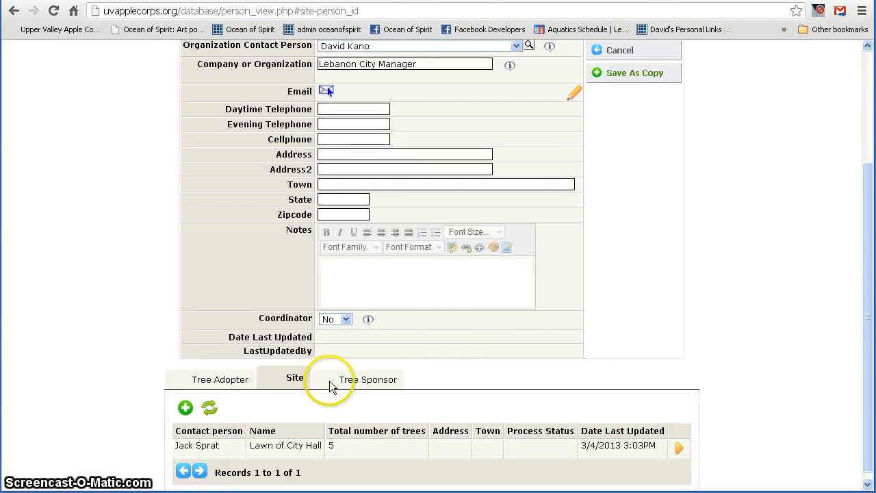
# - Open a new tree adopter form from the contact's record, review its fields, and close it without saving
pyautogui.click(223, 382)
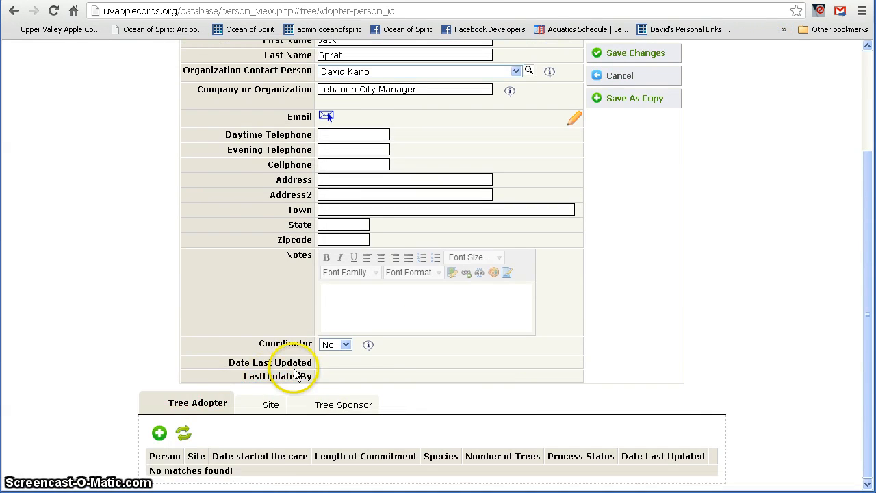
pyautogui.click(159, 432)
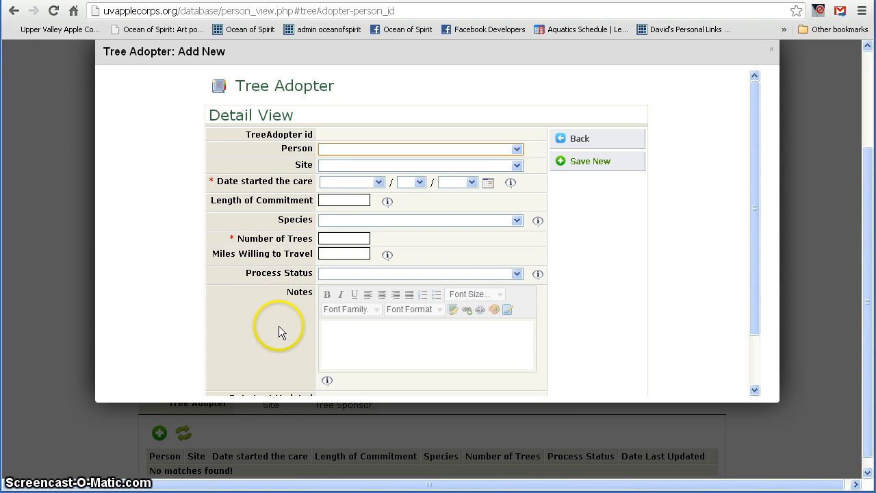
pyautogui.click(423, 345)
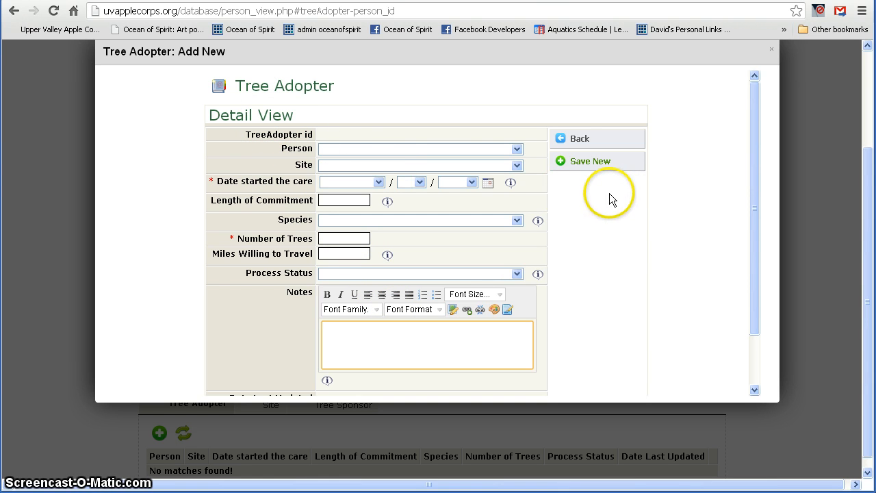
pyautogui.click(771, 52)
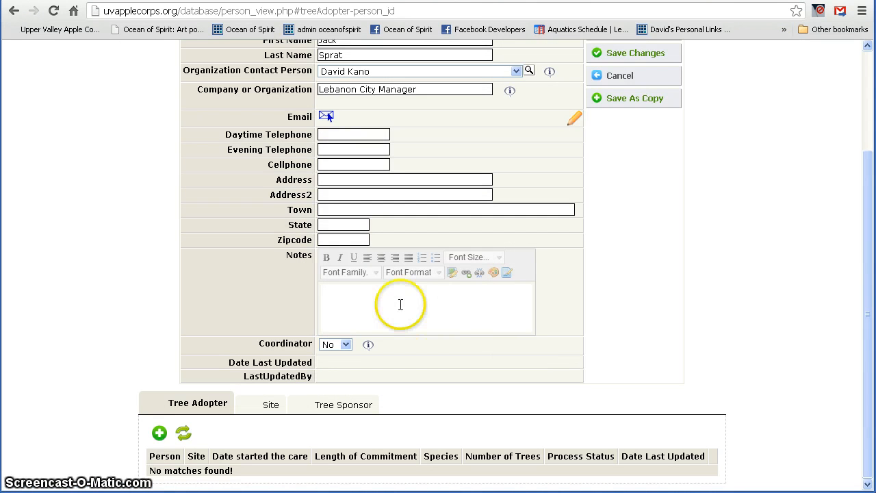
# - Place the cursor in the contact's Notes field and try to show the related tree sponsor records
pyautogui.click(385, 302)
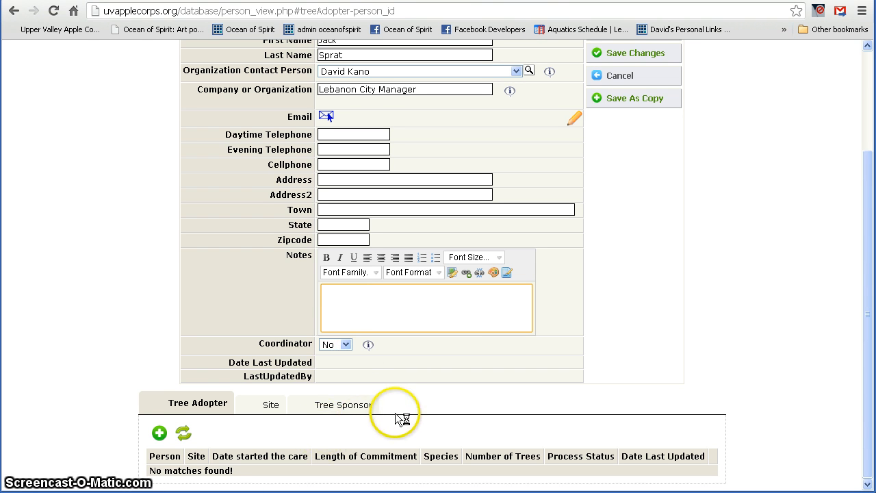
pyautogui.click(374, 411)
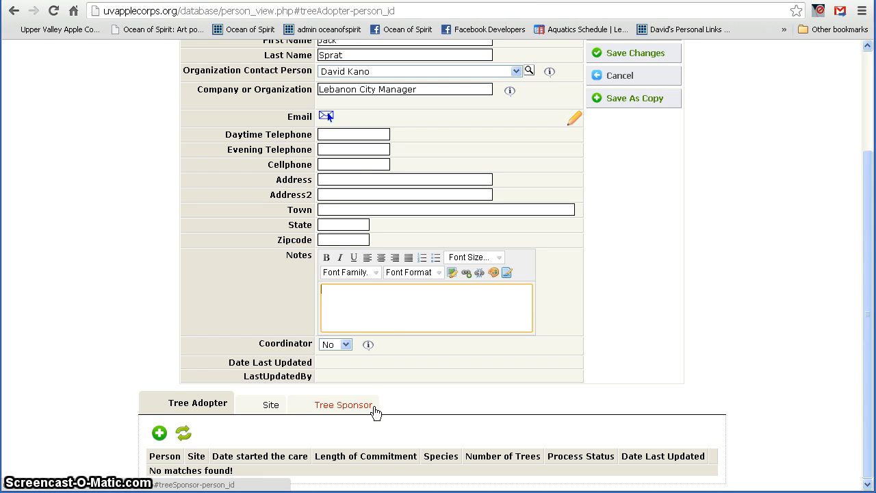
pyautogui.click(356, 411)
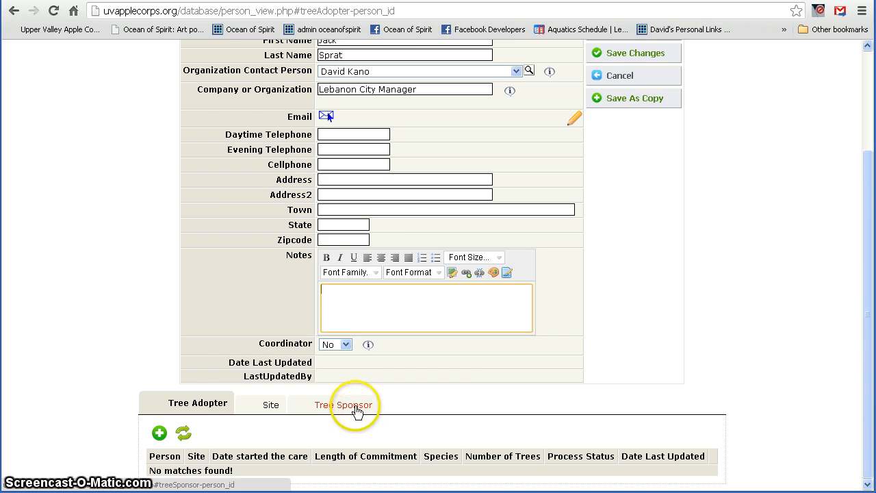
# - Leave the contact's record and go to the database Homepage
pyautogui.scroll(2, 730, 295)
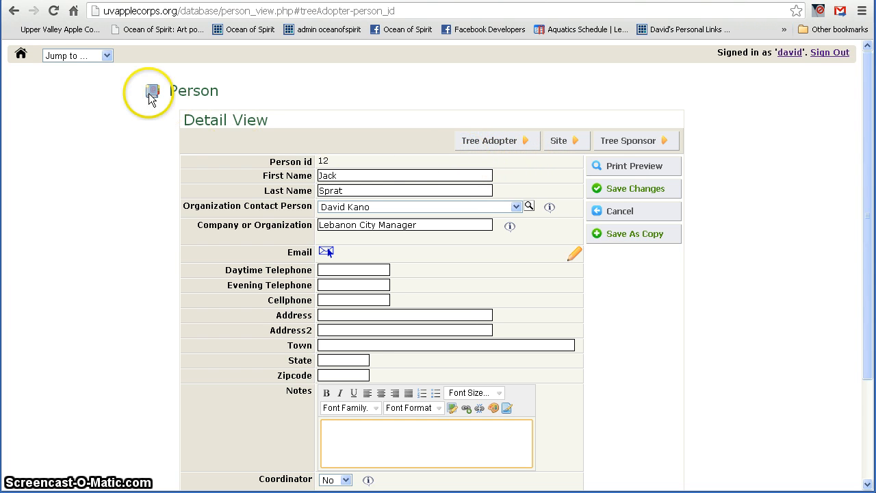
pyautogui.click(105, 56)
pyautogui.click(81, 79)
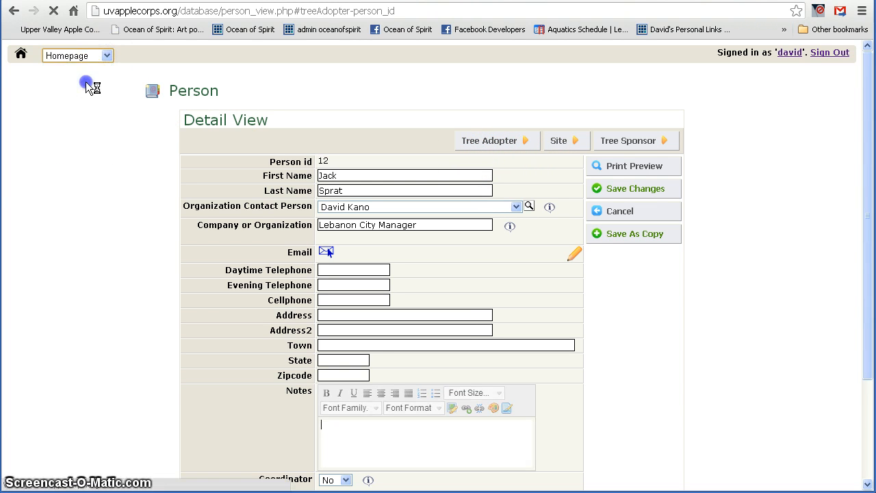